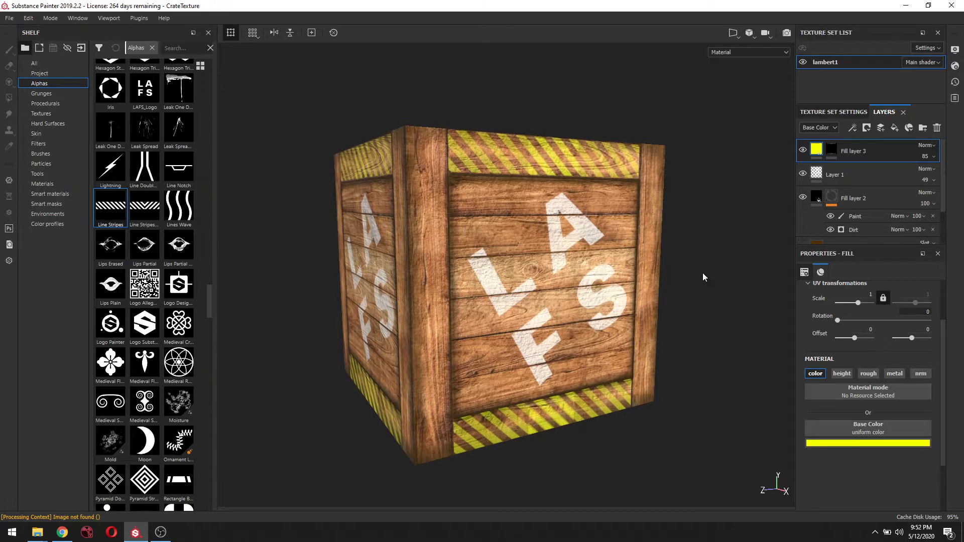
Switch to Iray rendering and enable the dome's clear color to show the crate on a plain background.
alt+drag(691, 200, 671, 199)
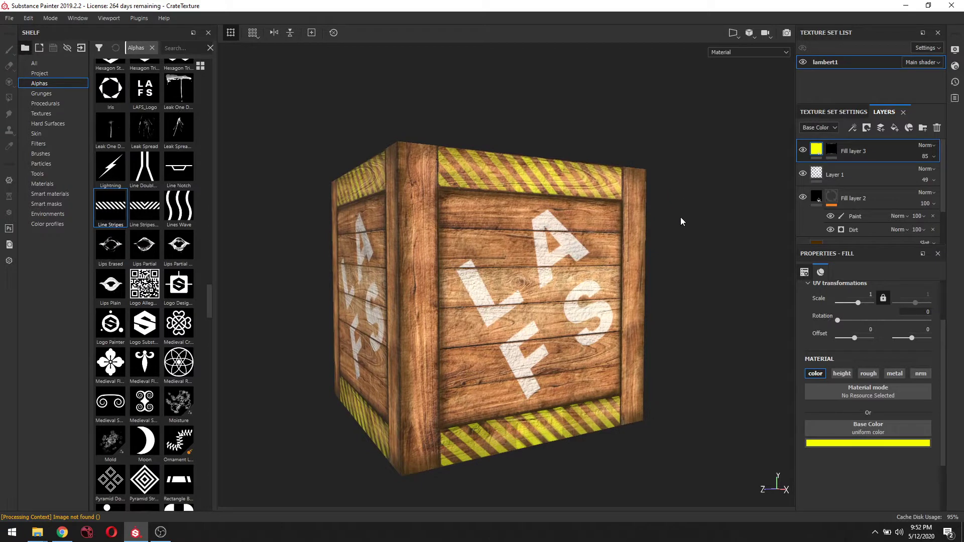
click(786, 35)
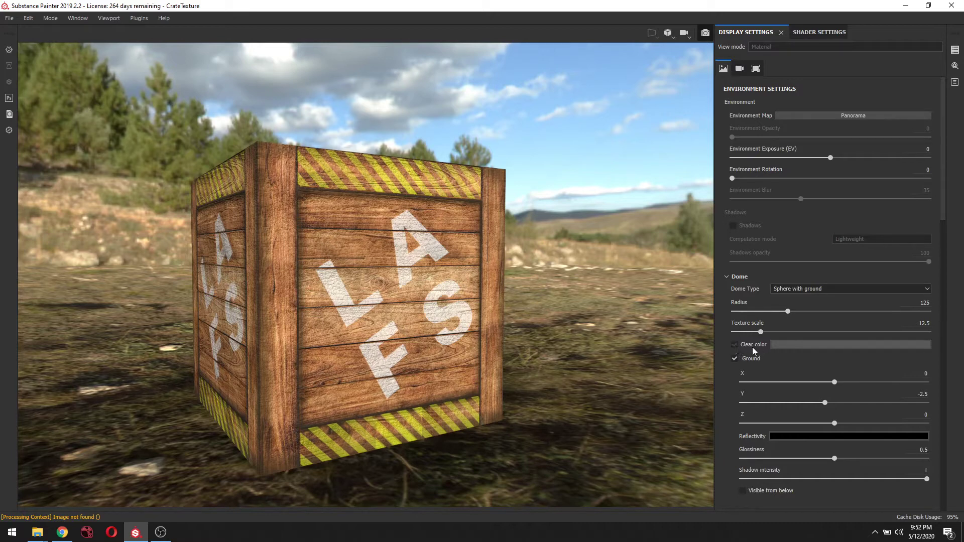
click(735, 345)
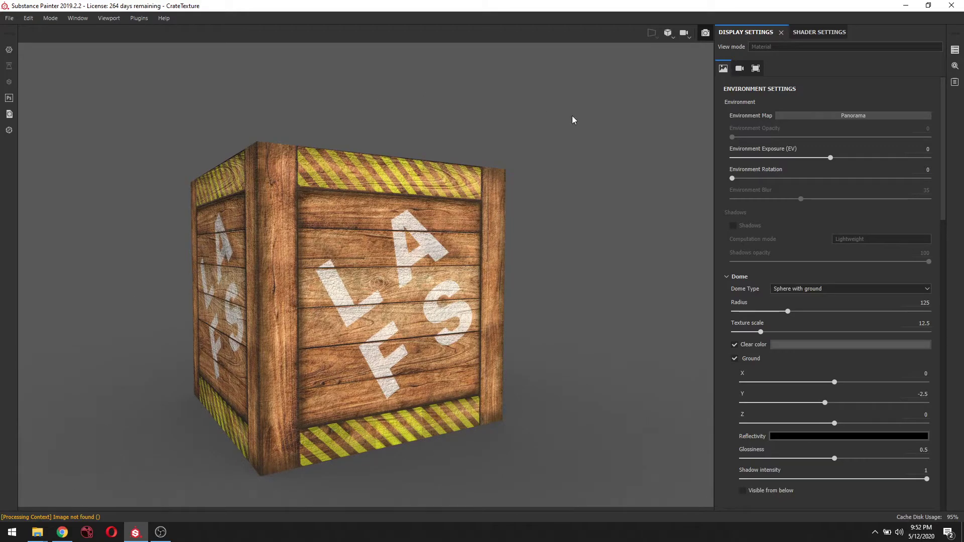
mouse_move(576, 223)
alt+mouse_down()
mouse_move(596, 196)
mouse_move(585, 211)
mouse_move(595, 230)
alt+mouse_up()
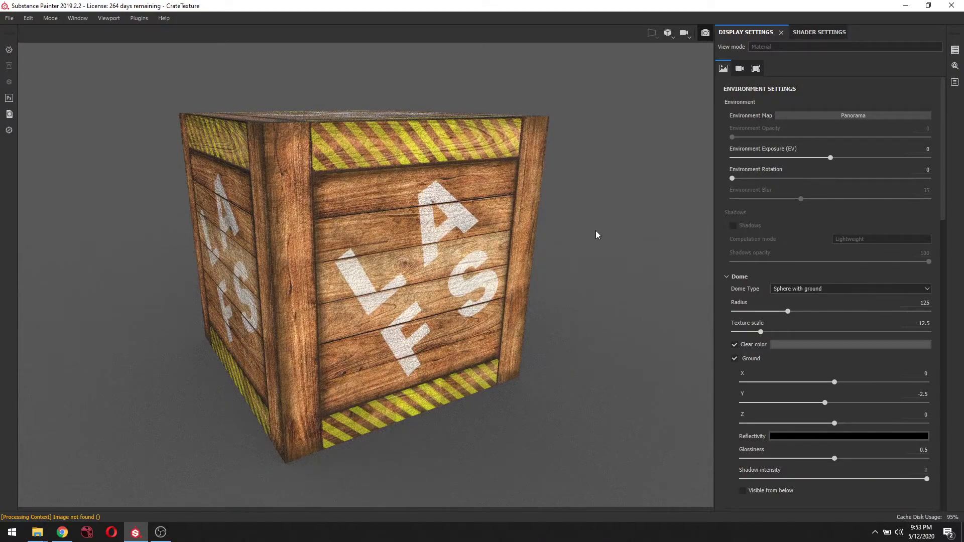
click(735, 347)
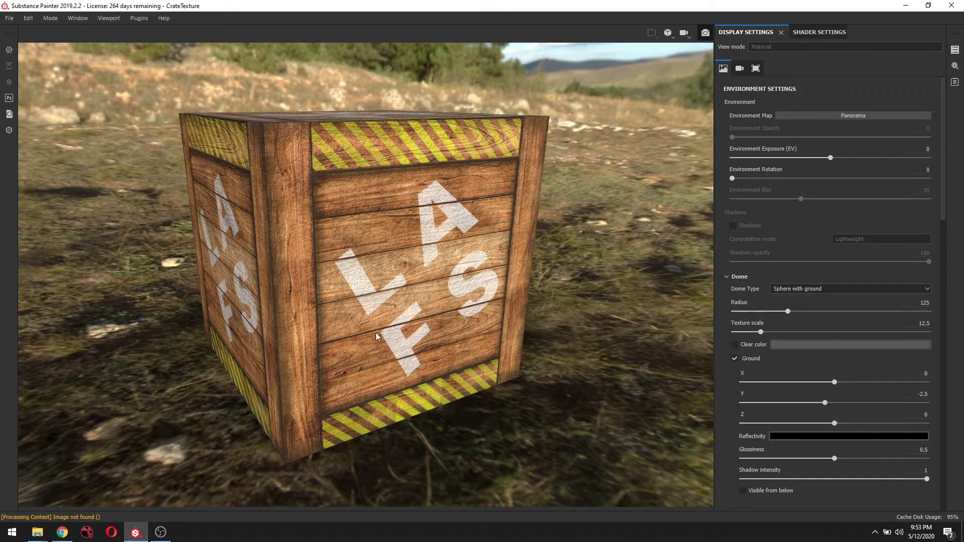
click(736, 345)
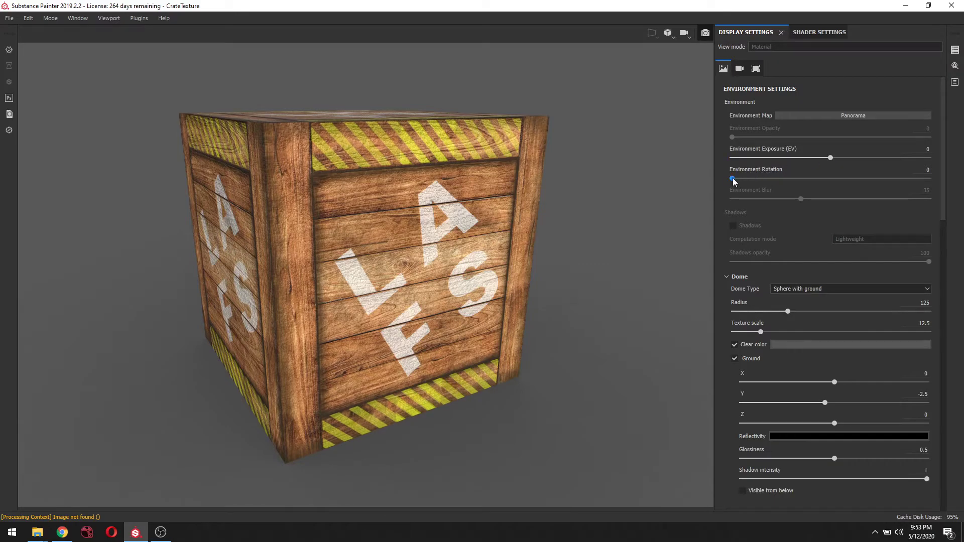
Set the environment rotation to 52 and the environment exposure to 0.1 EV.
drag(733, 178, 761, 218)
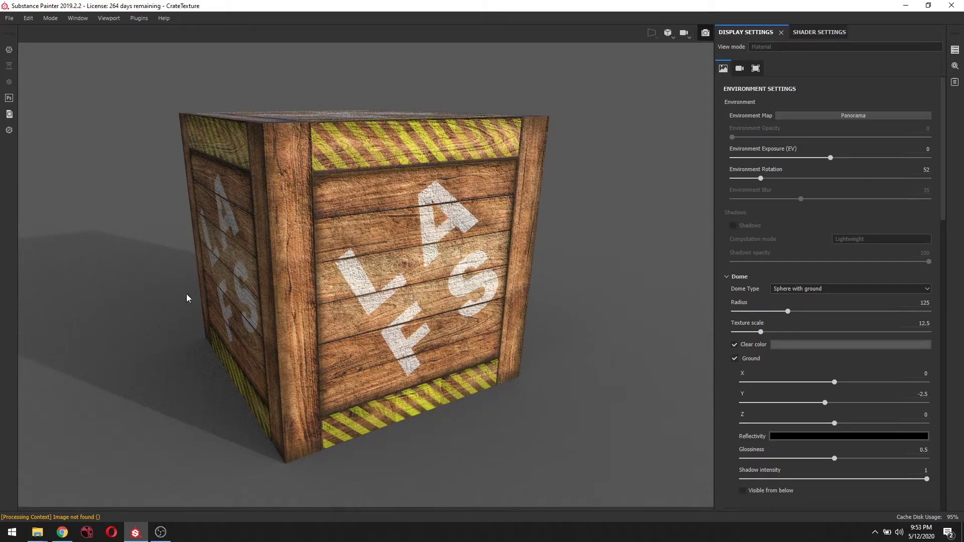
alt+middle_drag(594, 340, 634, 339)
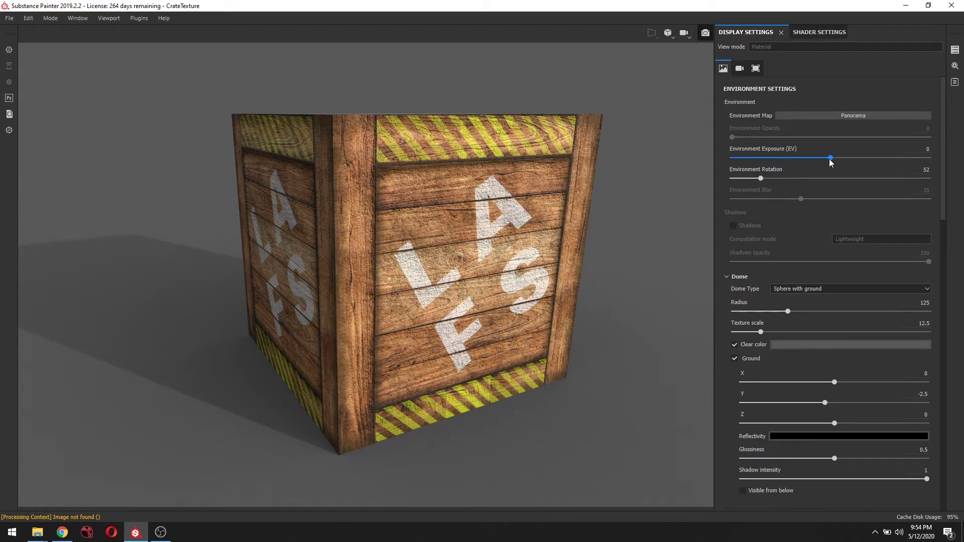
drag(830, 159, 833, 159)
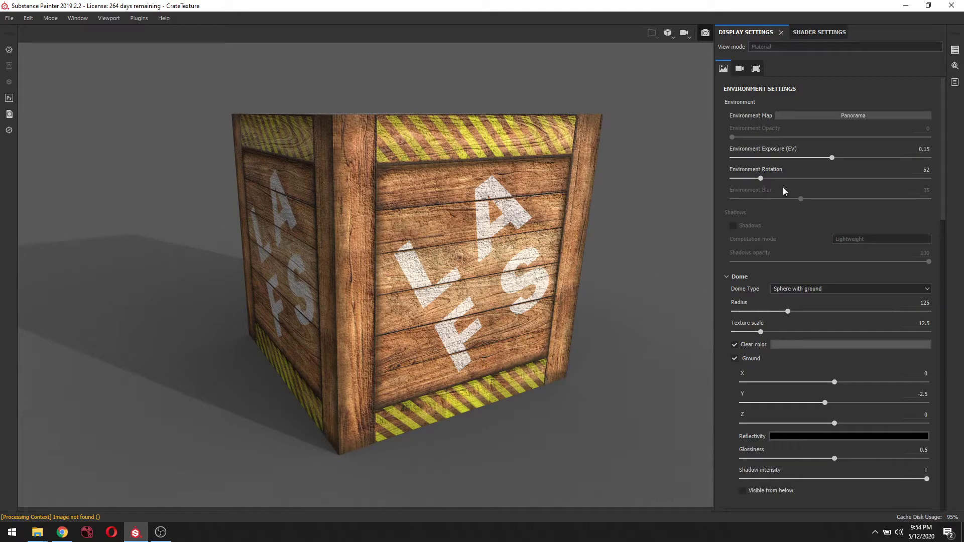
drag(834, 157, 829, 158)
click(724, 69)
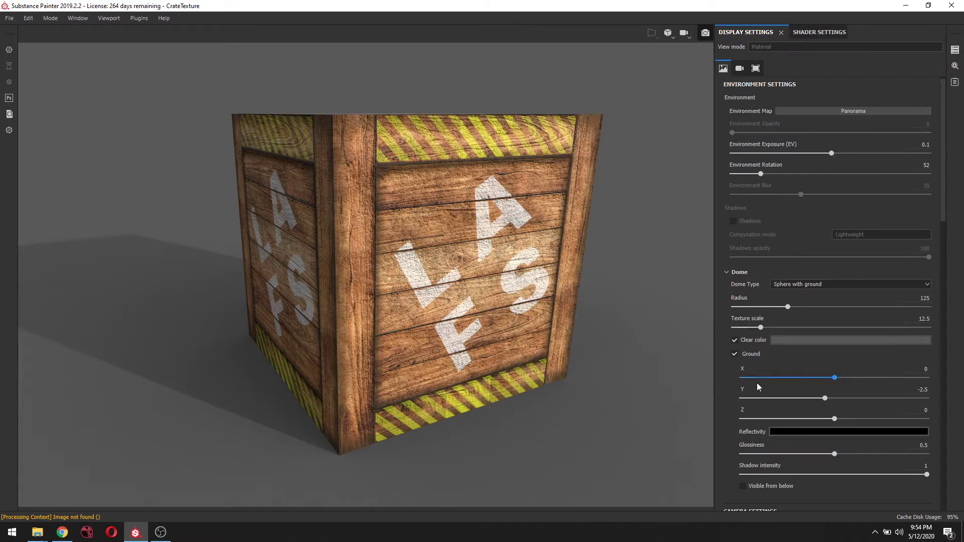
Try a camera focal length of 21 mm and set it back to 17 mm.
scroll(756, 376, down, 2)
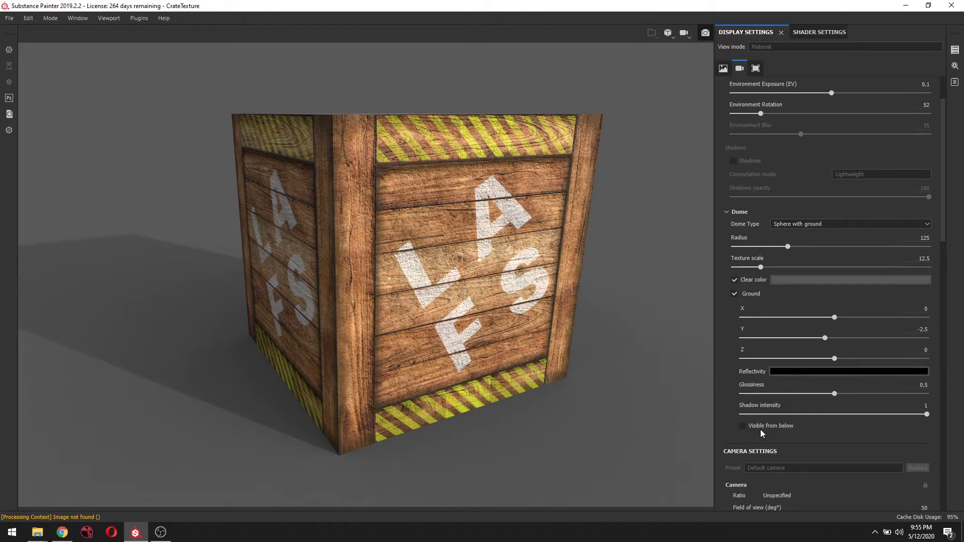
scroll(760, 430, down, 2)
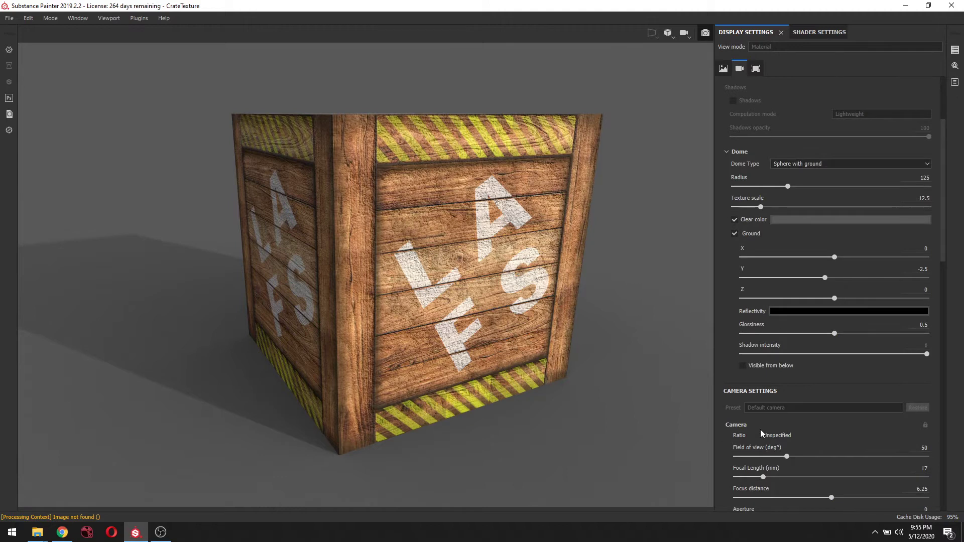
scroll(760, 430, down, 2)
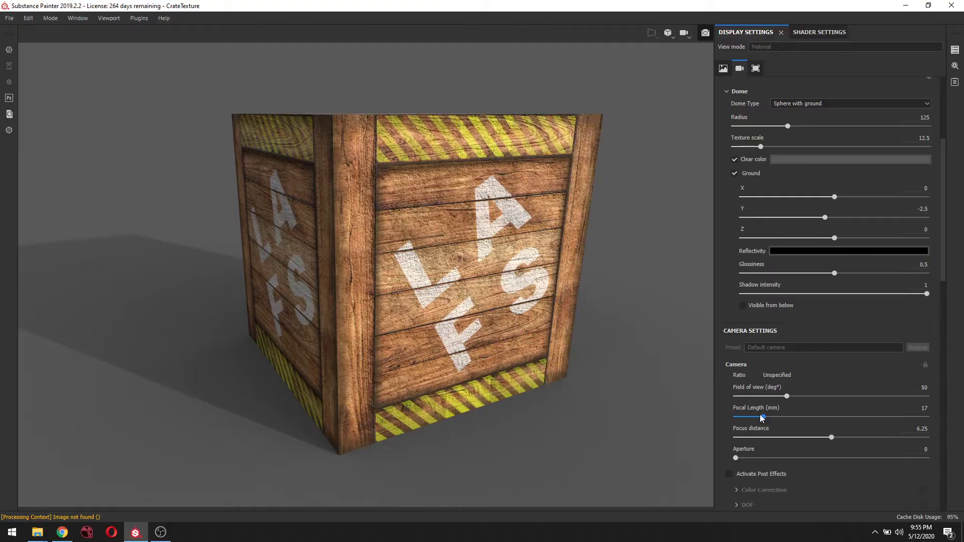
mouse_move(764, 421)
mouse_down()
mouse_move(777, 420)
mouse_move(767, 421)
mouse_up()
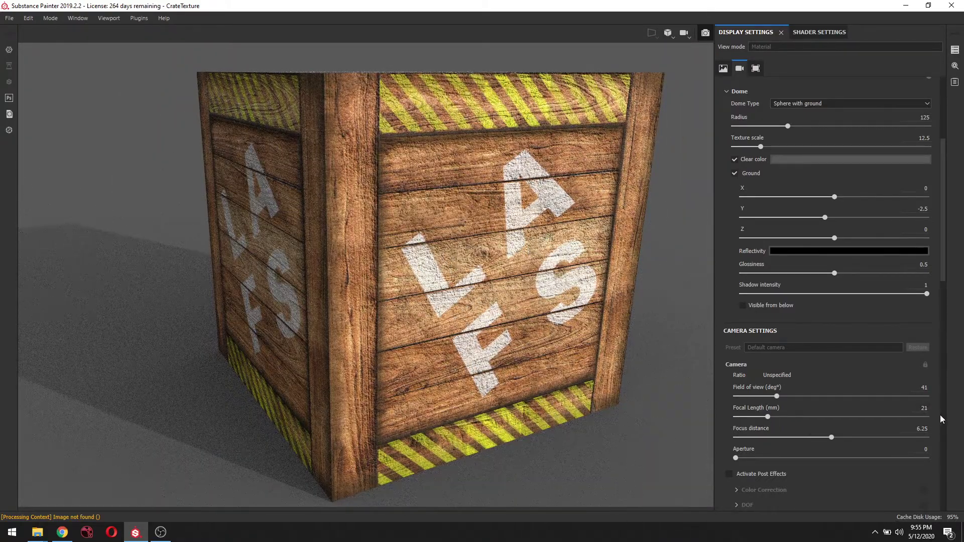
click(925, 409)
key(BackSpace)
key(BackSpace)
text(17)
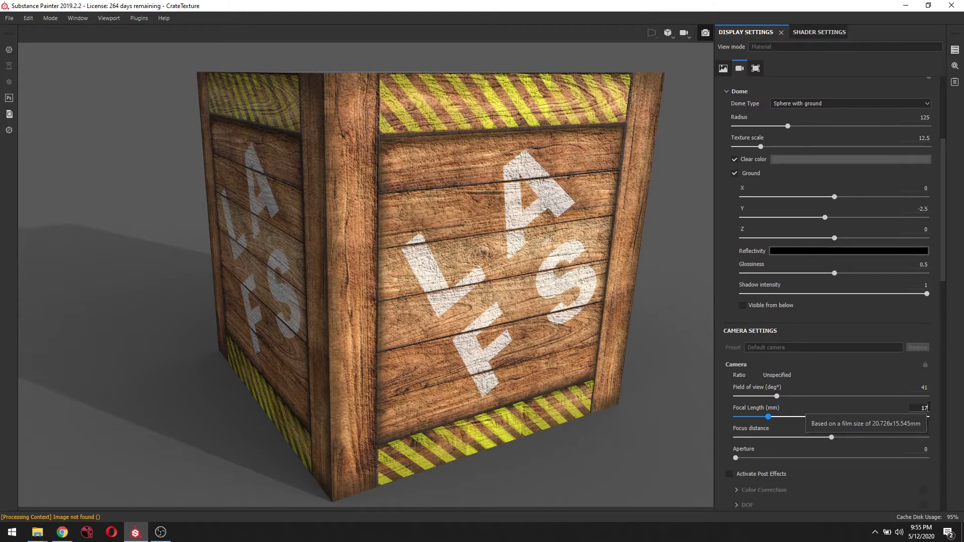
key(Return)
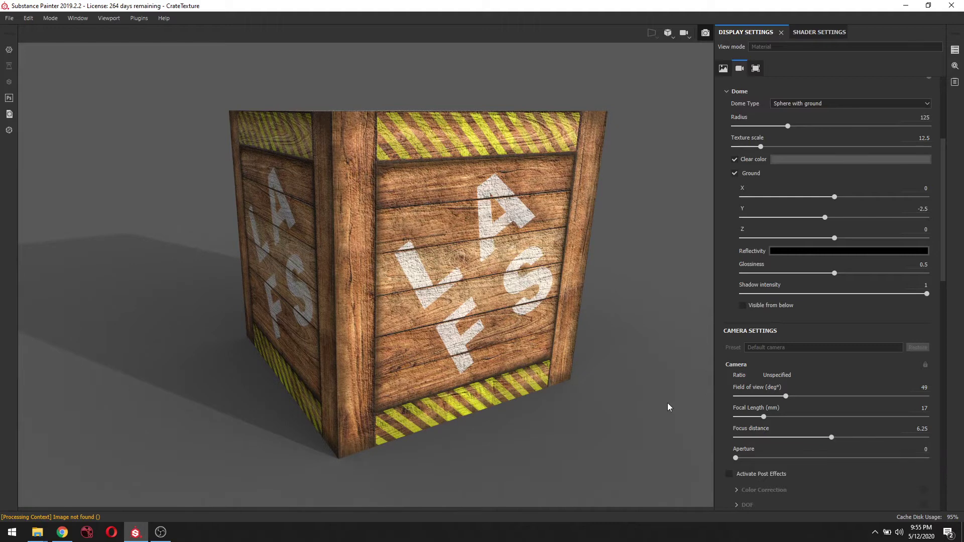
Look through the camera post effects, anti-aliasing, subsurface scattering, color profile and viewport settings.
scroll(785, 452, down, 1)
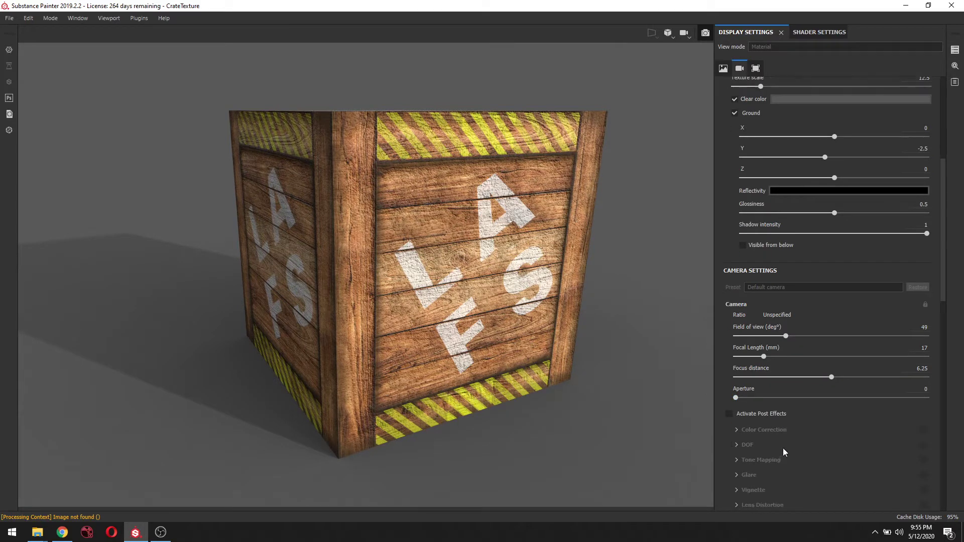
scroll(769, 419, down, 5)
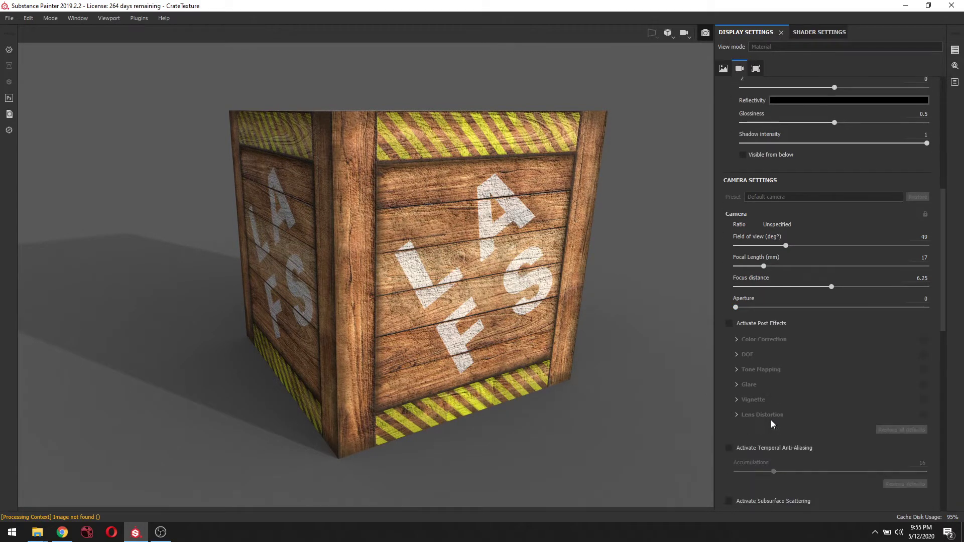
scroll(772, 423, down, 1)
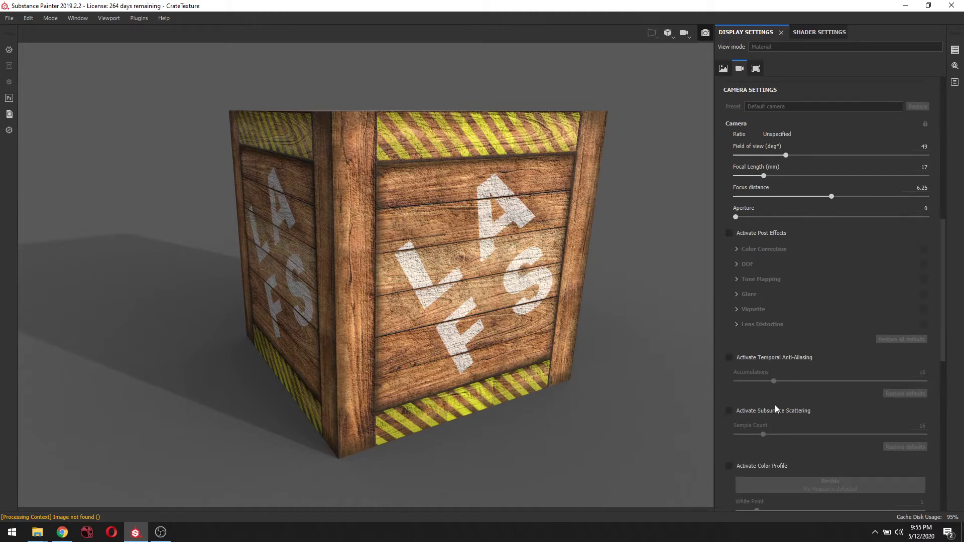
scroll(776, 404, down, 6)
scroll(805, 381, down, 3)
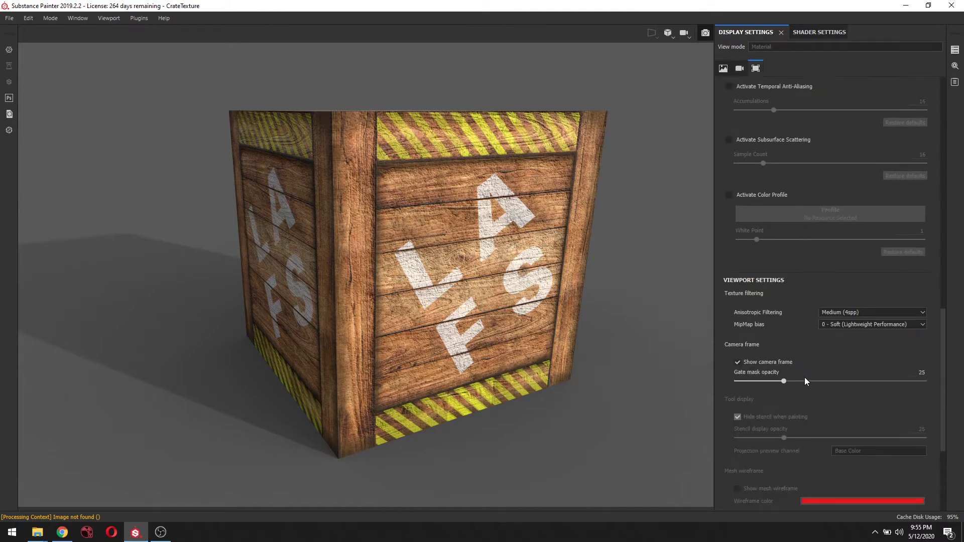
scroll(793, 340, down, 2)
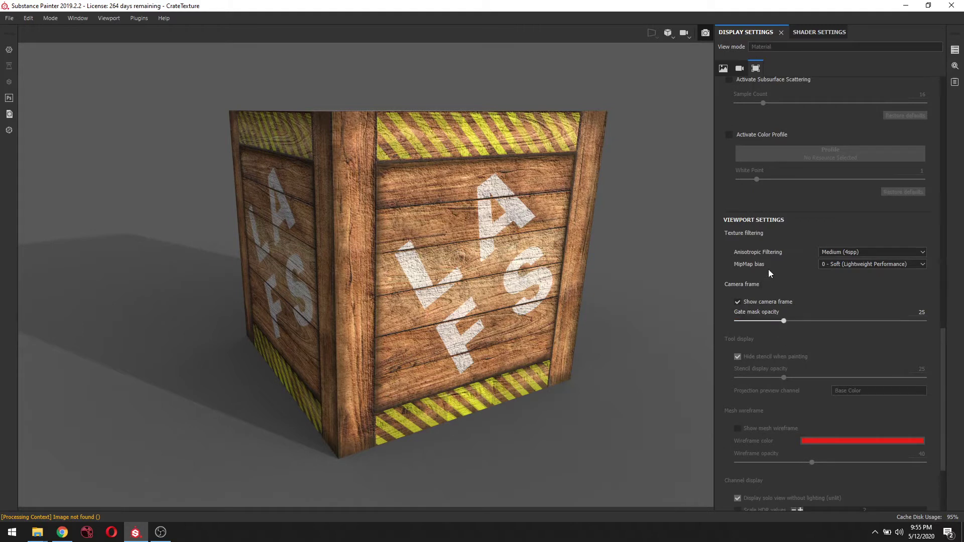
scroll(770, 355, down, 1)
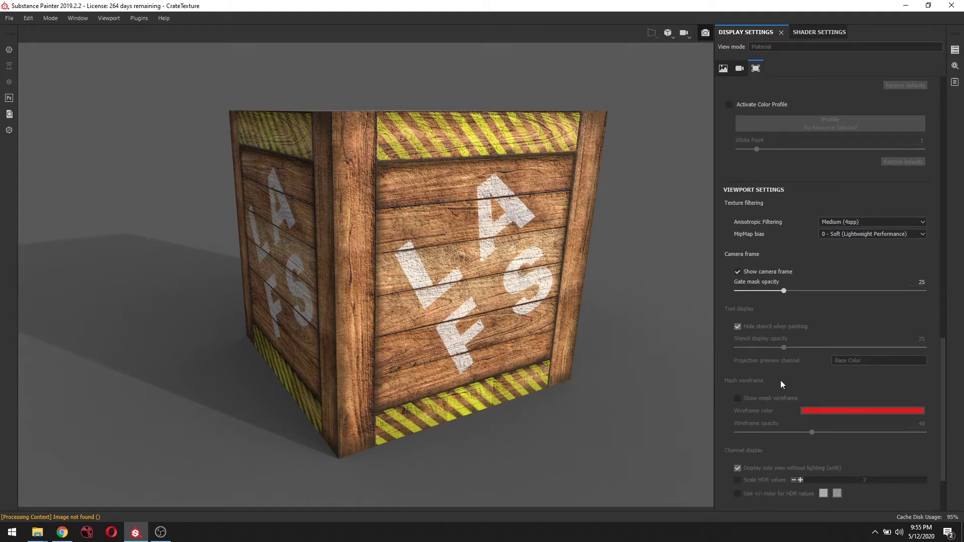
scroll(776, 380, down, 2)
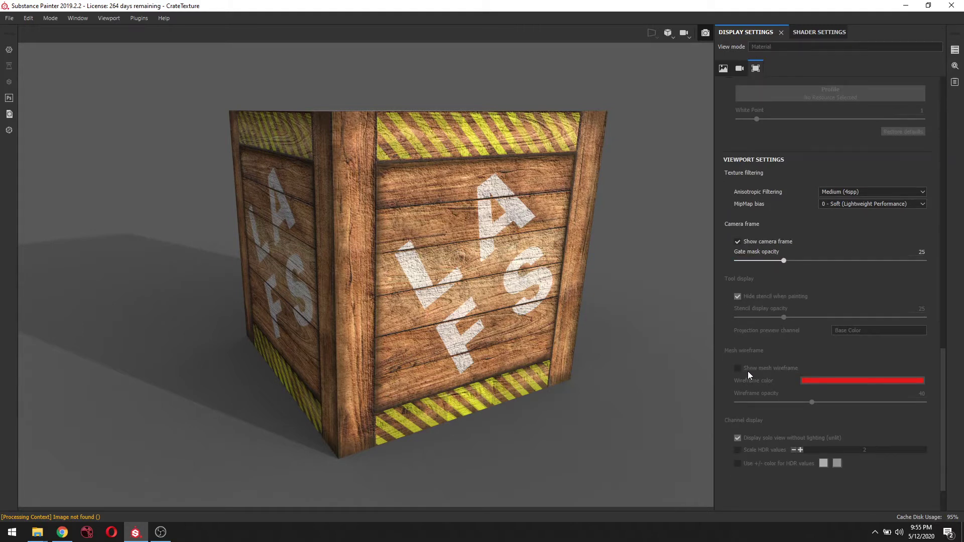
scroll(778, 393, down, 1)
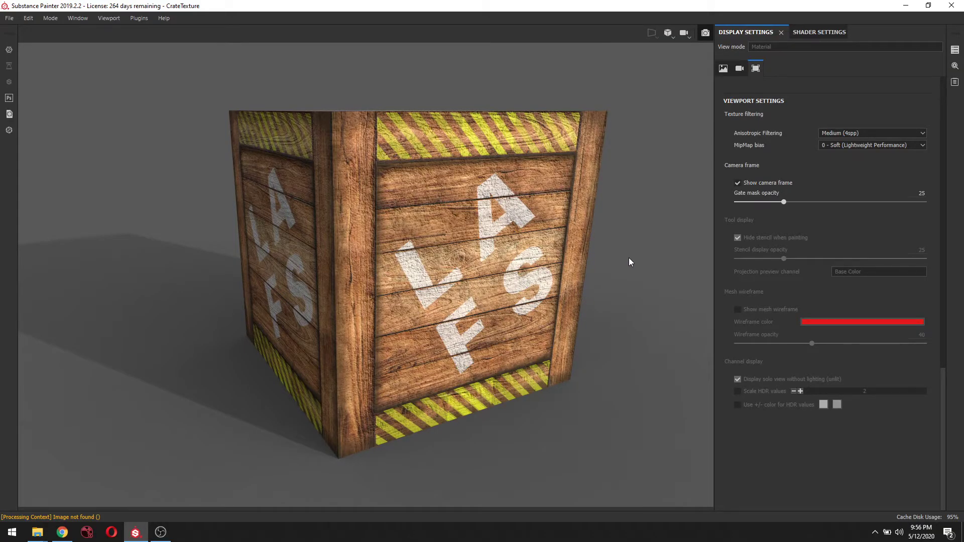
Frame the crate closer in the render view.
scroll(629, 258, up, 2)
alt+middle_drag(622, 265, 615, 283)
scroll(612, 293, down, 2)
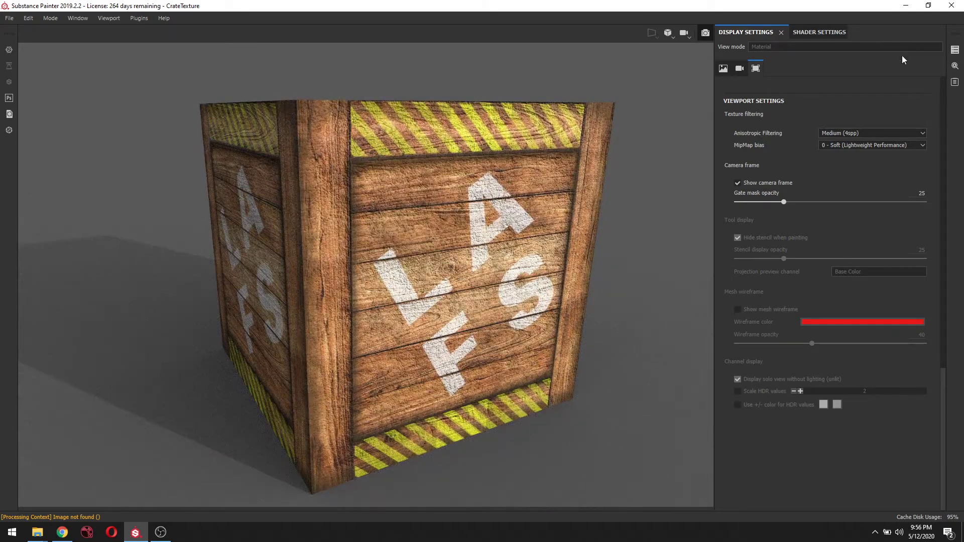
Set the shader's scattering to 0.02 and review its displacement and tessellation parameters.
click(816, 32)
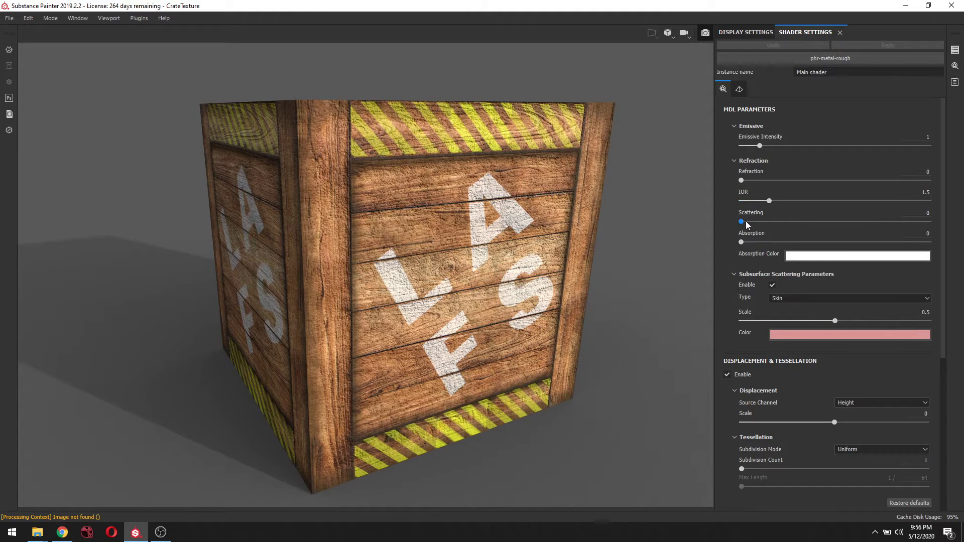
mouse_move(747, 222)
mouse_down()
mouse_move(770, 222)
mouse_move(747, 242)
mouse_up()
scroll(750, 275, down, 5)
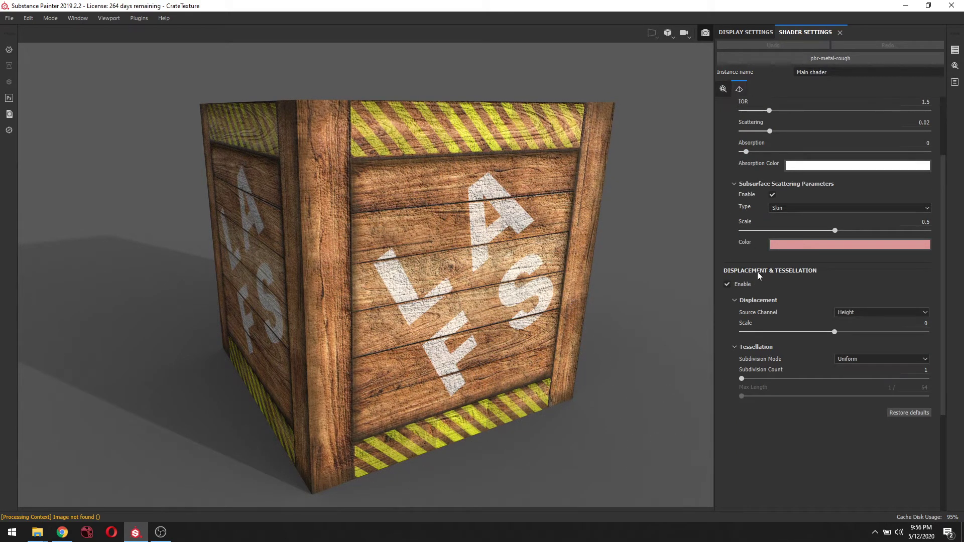
scroll(758, 267, up, 4)
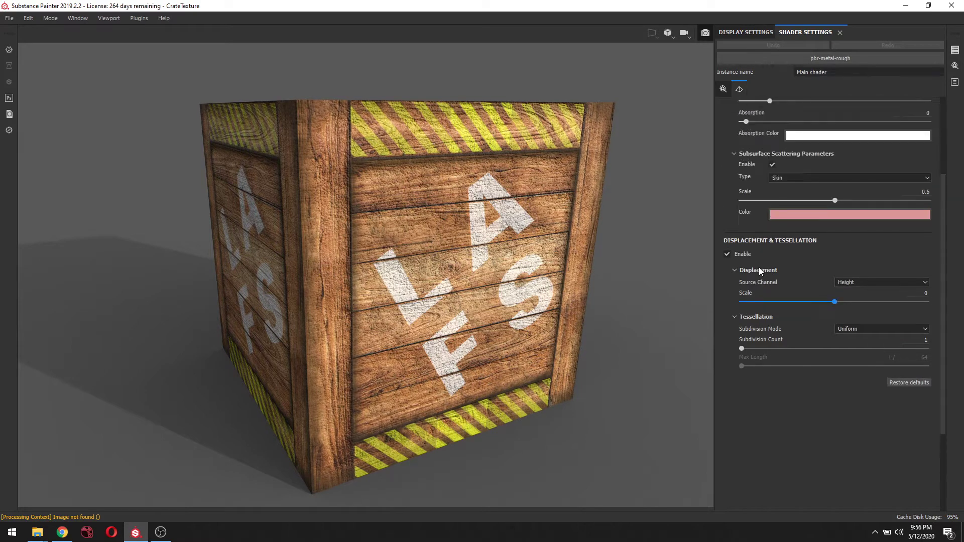
scroll(757, 266, up, 1)
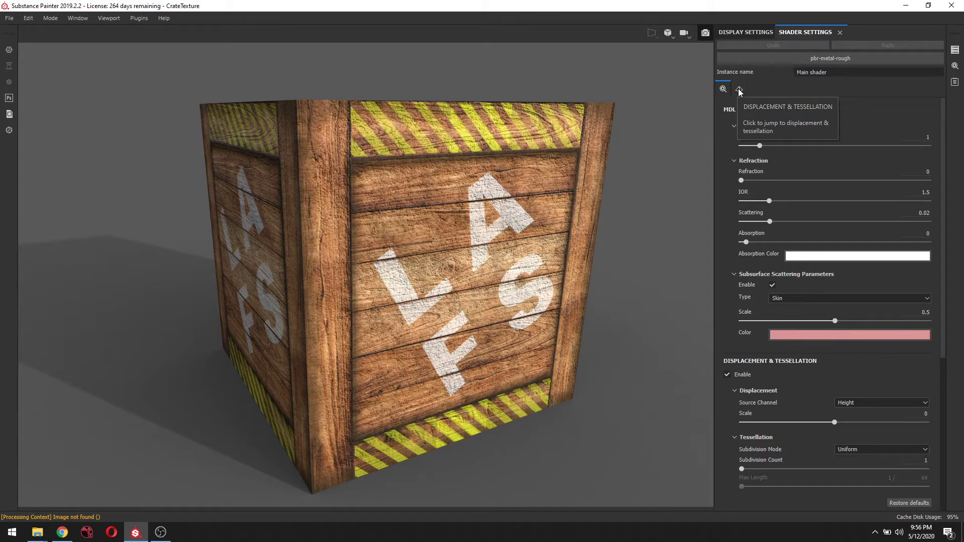
click(739, 90)
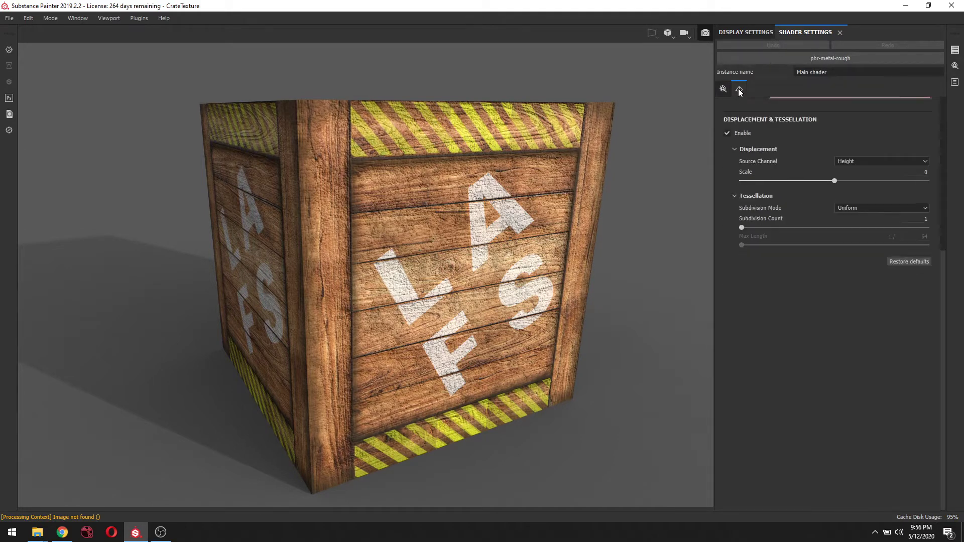
Return to the environment settings and check the texture set list and the Iray renderer settings.
click(753, 33)
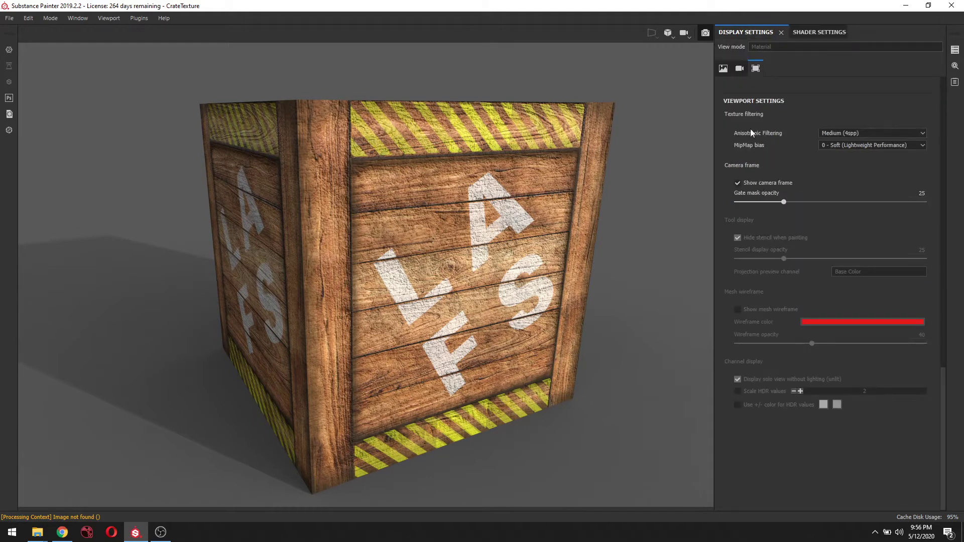
click(729, 69)
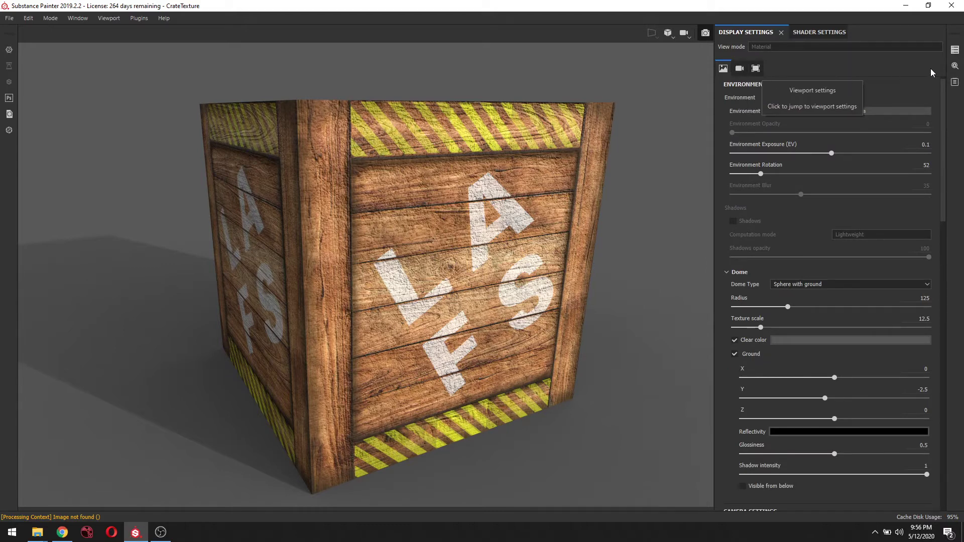
click(955, 51)
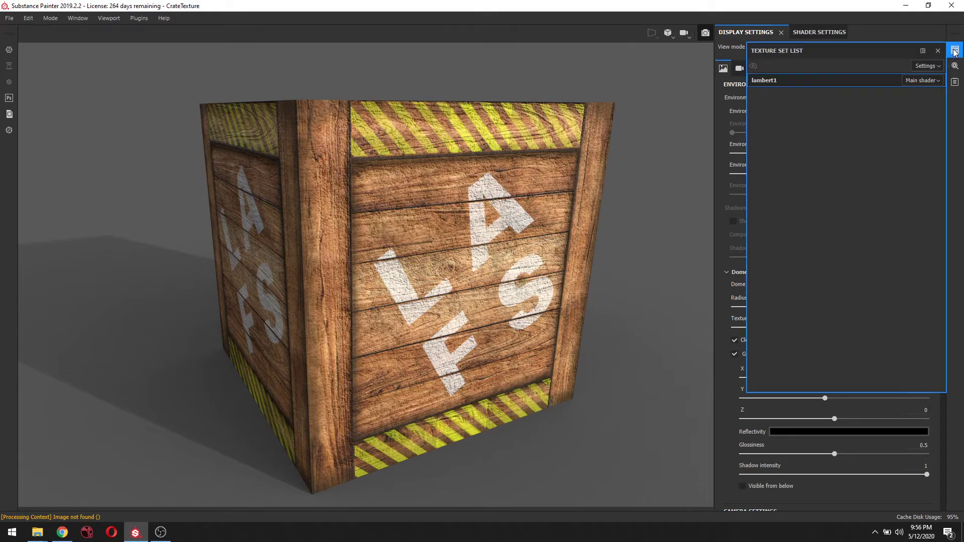
click(955, 66)
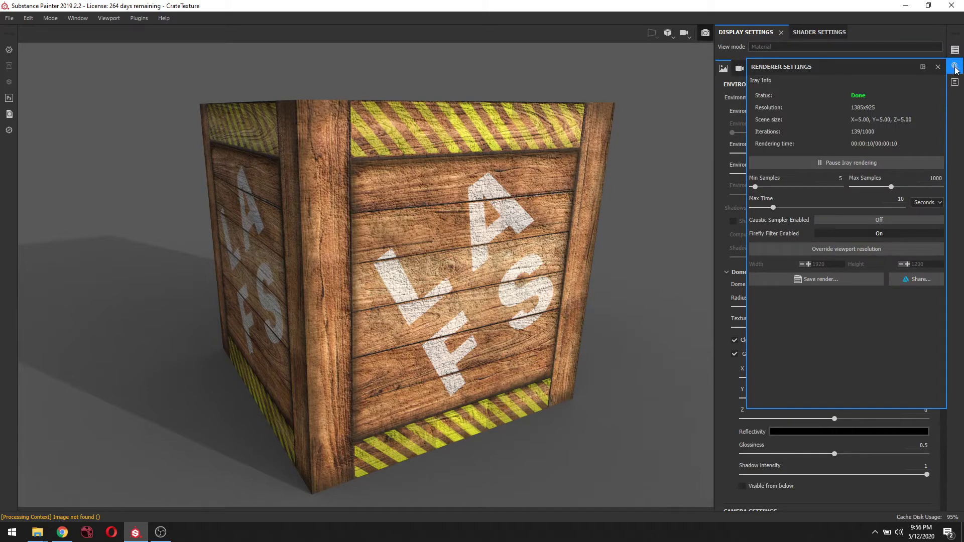
click(956, 67)
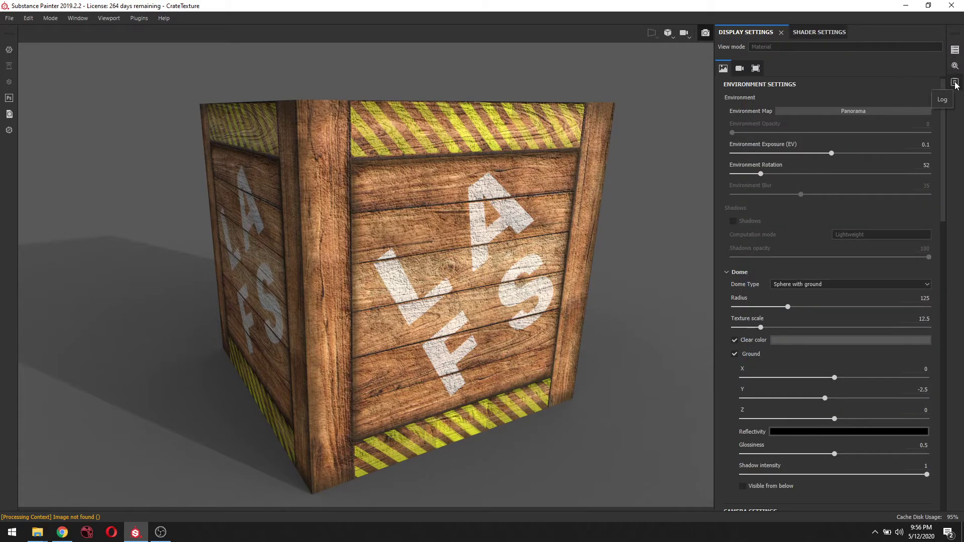
Check the log messages and put the log away again.
click(955, 83)
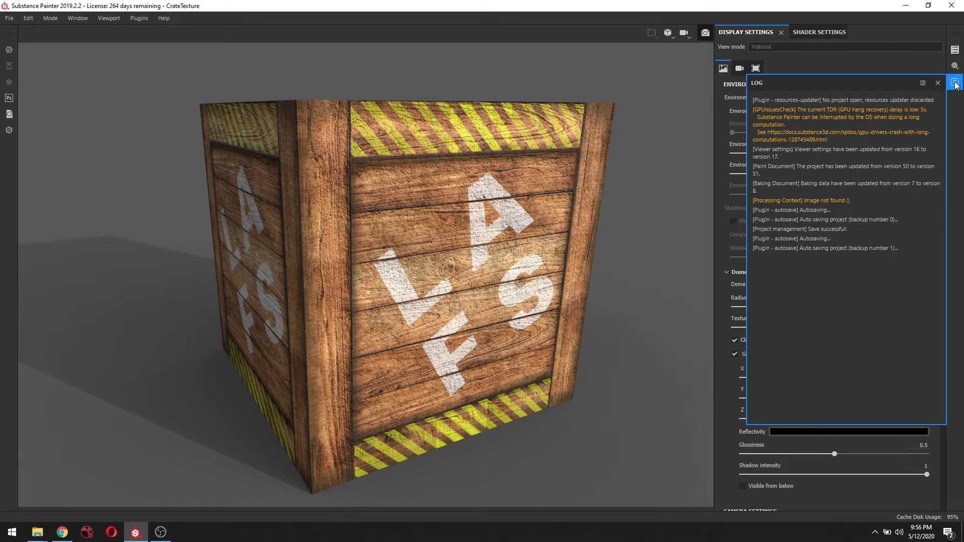
click(955, 83)
Pause the Iray rendering, then set its minimum samples to 15 and its maximum time to 90 seconds.
click(956, 66)
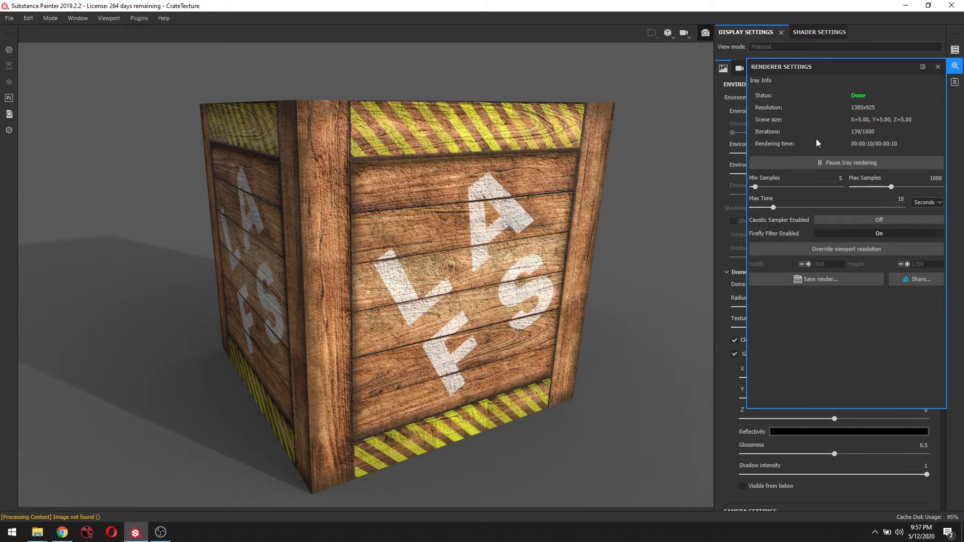
click(821, 161)
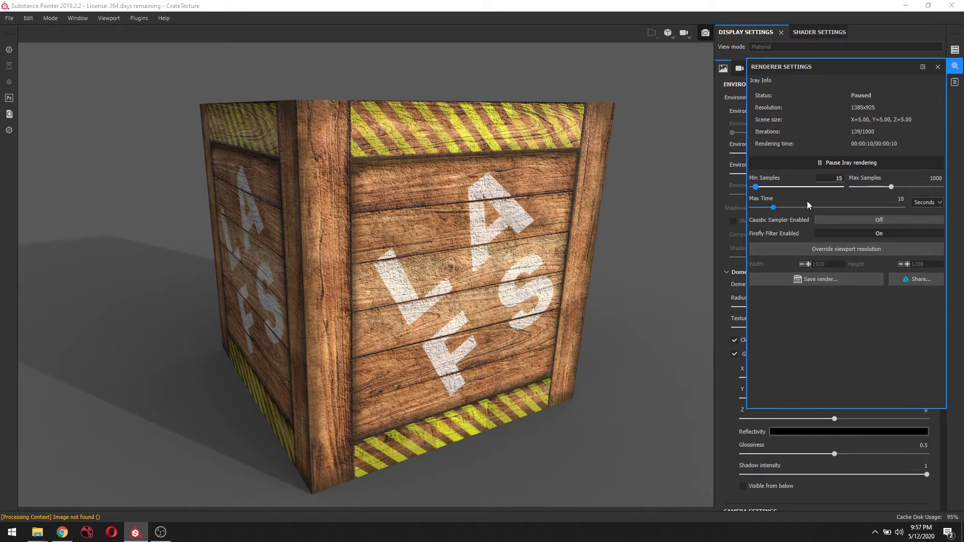
drag(774, 207, 796, 214)
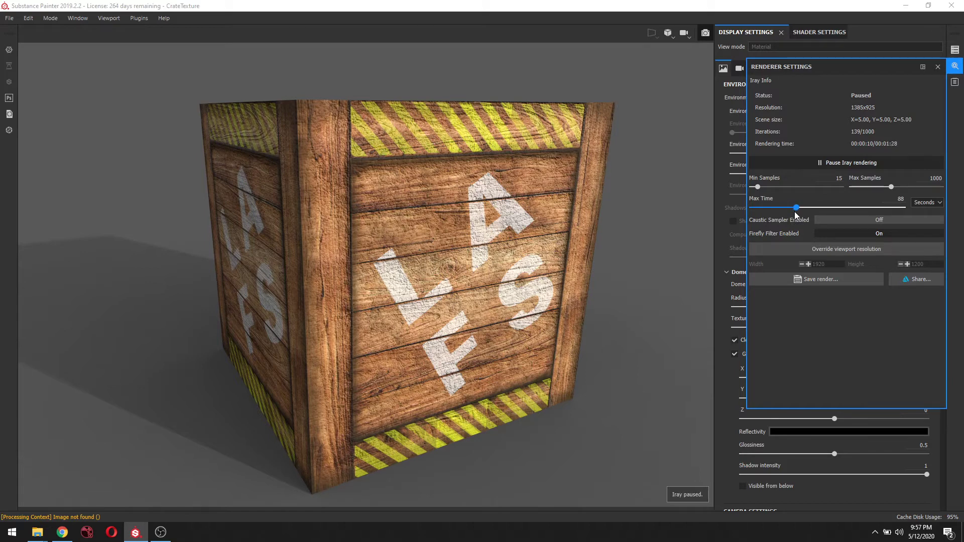
drag(797, 214, 797, 211)
click(899, 199)
key(Return)
Override the viewport resolution for the render and set its height to 1080, keeping the width of 1920.
click(787, 250)
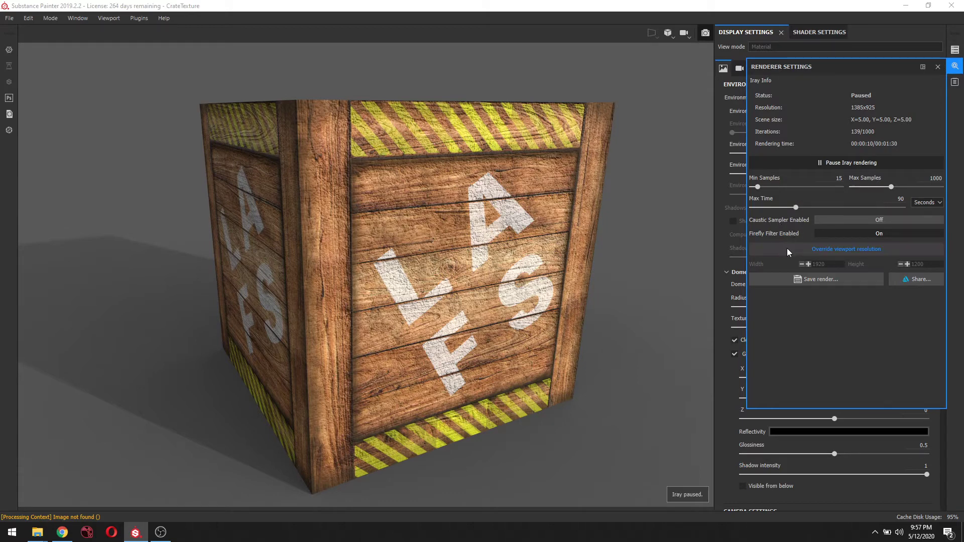
click(866, 248)
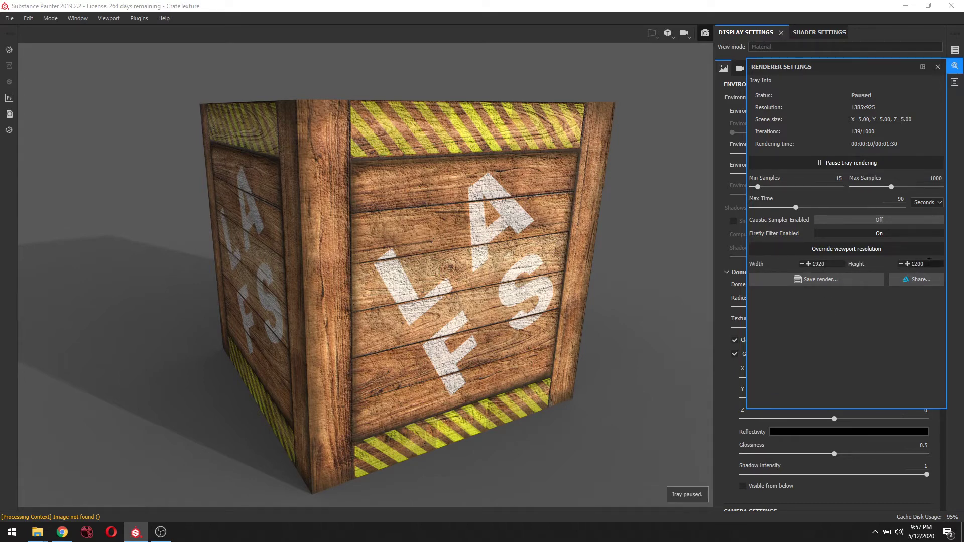
click(930, 263)
key(BackSpace)
key(BackSpace)
key(BackSpace)
key(BackSpace)
text(1080)
key(Return)
Resume the Iray rendering and nudge the camera slightly to restart the crate's render with the new settings.
click(845, 161)
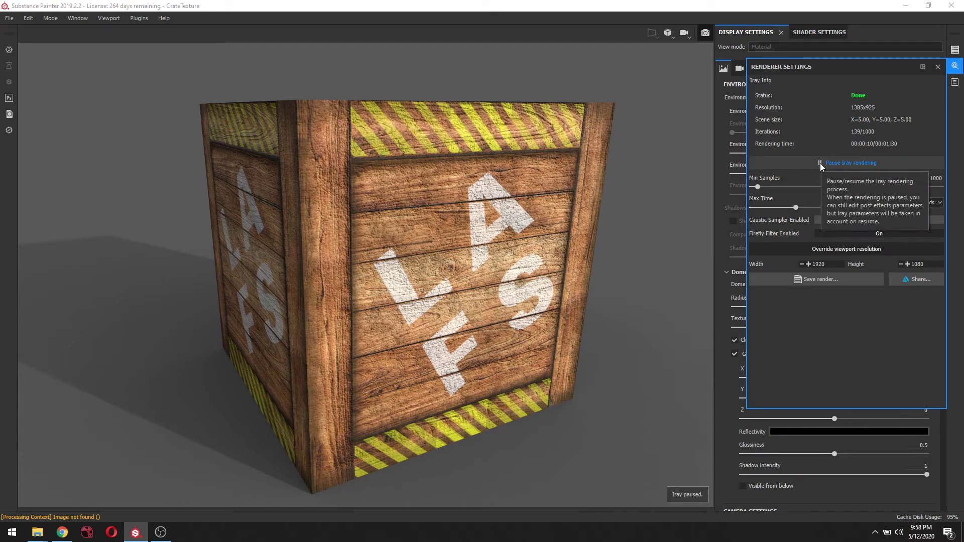
click(820, 163)
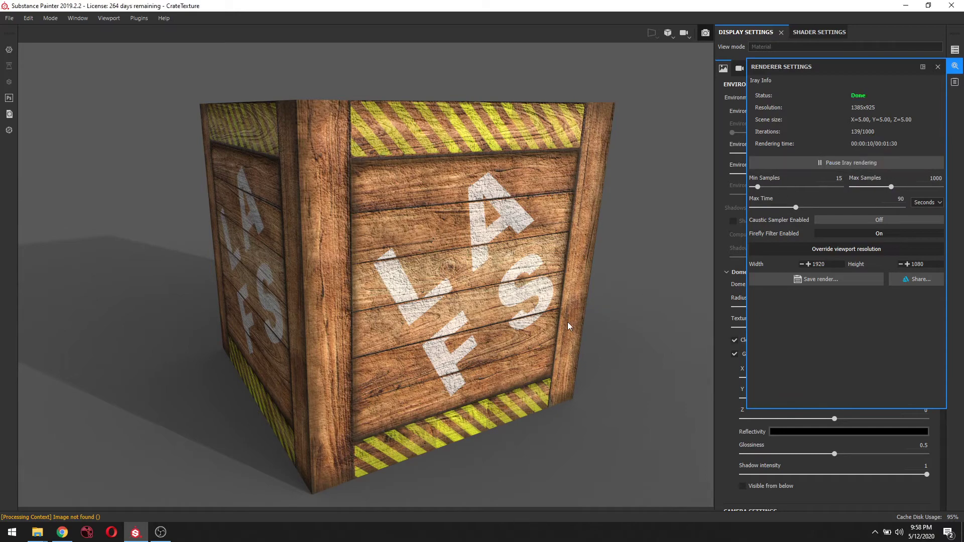
alt+drag(577, 322, 578, 319)
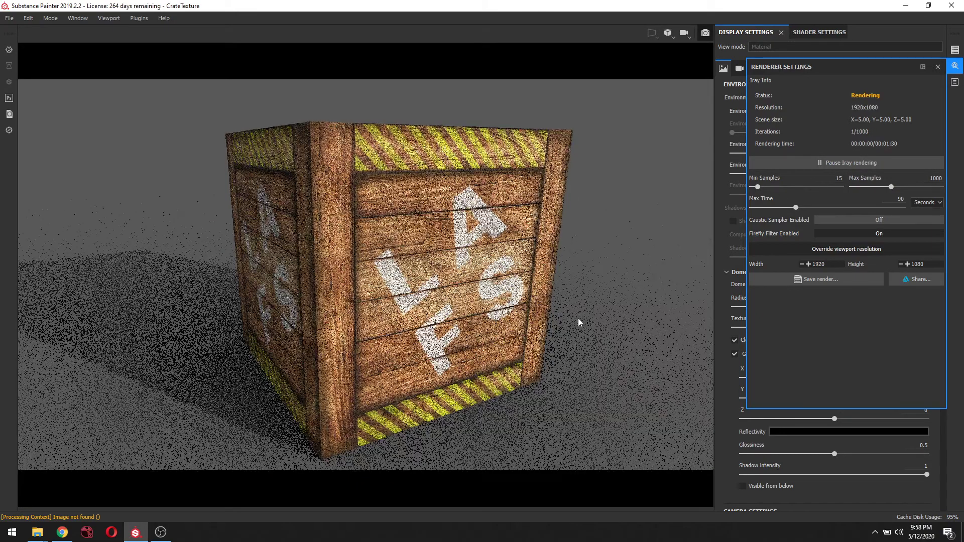